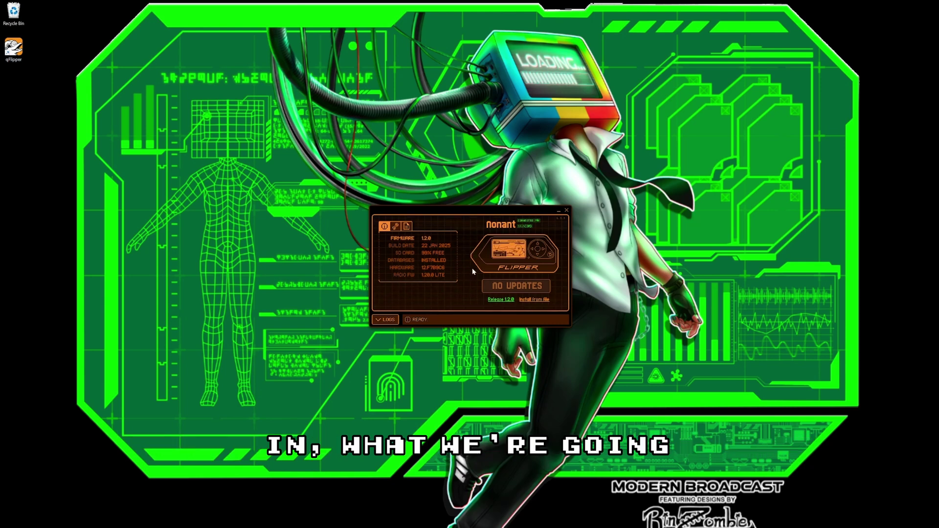
Open qFlipper's file manager and browse into the SD Card's badusb folder.
{"action": "left_click", "coordinate": [406, 227]}
{"action": "double_click", "coordinate": [425, 252]}
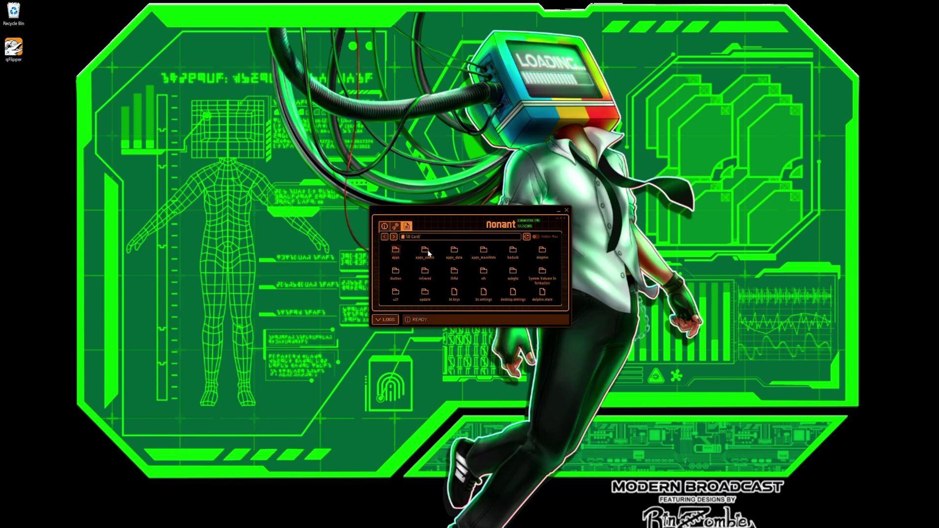
{"action": "left_click", "coordinate": [512, 253]}
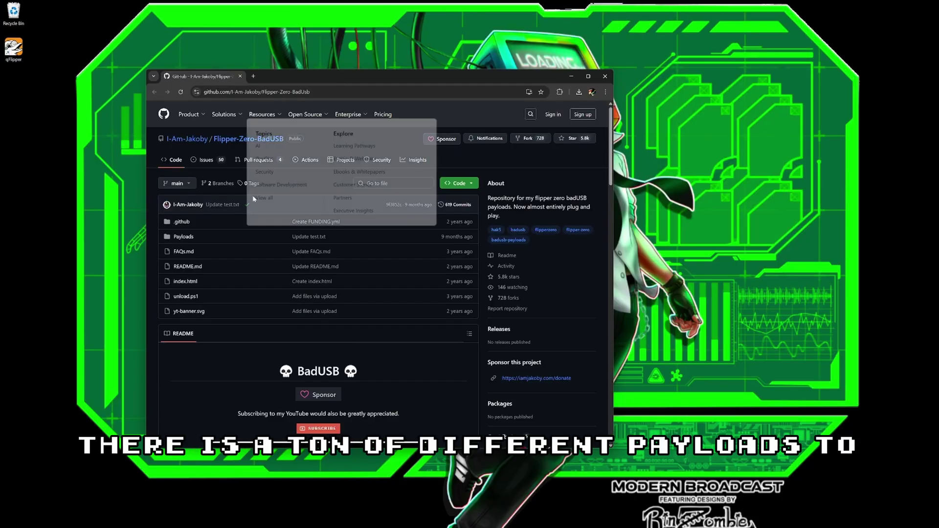
{"action": "scroll", "coordinate": [182, 293], "scroll_direction": "down", "scroll_amount": 5}
{"action": "scroll", "coordinate": [198, 272], "scroll_direction": "down", "scroll_amount": 3}
{"action": "scroll", "coordinate": [199, 273], "scroll_direction": "down", "scroll_amount": 3}
{"action": "scroll", "coordinate": [193, 233], "scroll_direction": "down", "scroll_amount": 2}
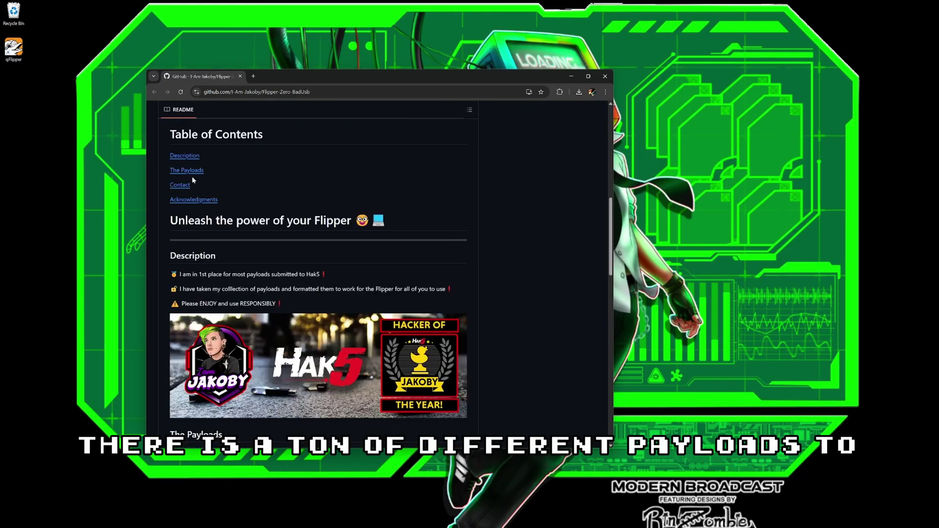
Jump to 'The Payloads' section of the BadUSB repository README.
{"action": "left_click", "coordinate": [192, 176]}
{"action": "scroll", "coordinate": [214, 190], "scroll_direction": "down", "scroll_amount": 2}
{"action": "scroll", "coordinate": [213, 190], "scroll_direction": "down", "scroll_amount": 1}
{"action": "scroll", "coordinate": [213, 191], "scroll_direction": "down", "scroll_amount": 1}
{"action": "scroll", "coordinate": [232, 251], "scroll_direction": "down", "scroll_amount": 2}
{"action": "scroll", "coordinate": [232, 252], "scroll_direction": "up", "scroll_amount": 2}
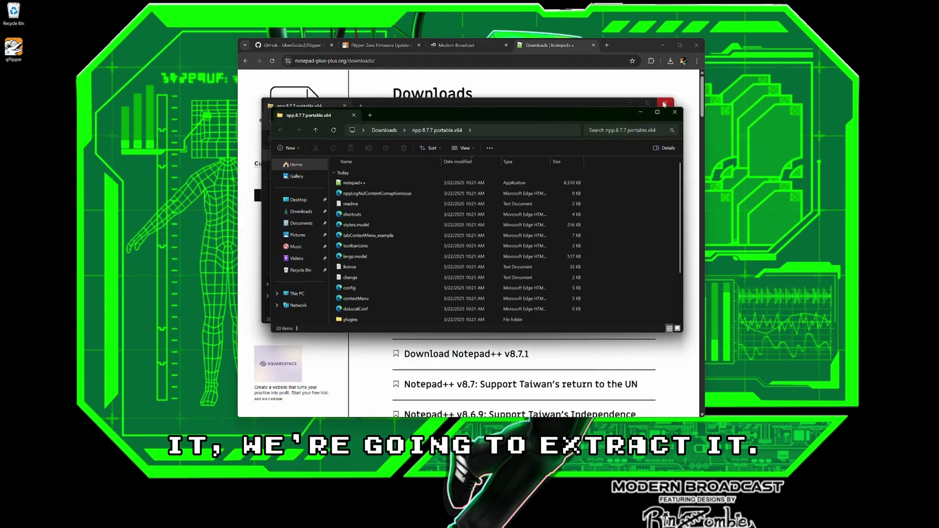
{"action": "scroll", "coordinate": [356, 282], "scroll_direction": "up", "scroll_amount": 3}
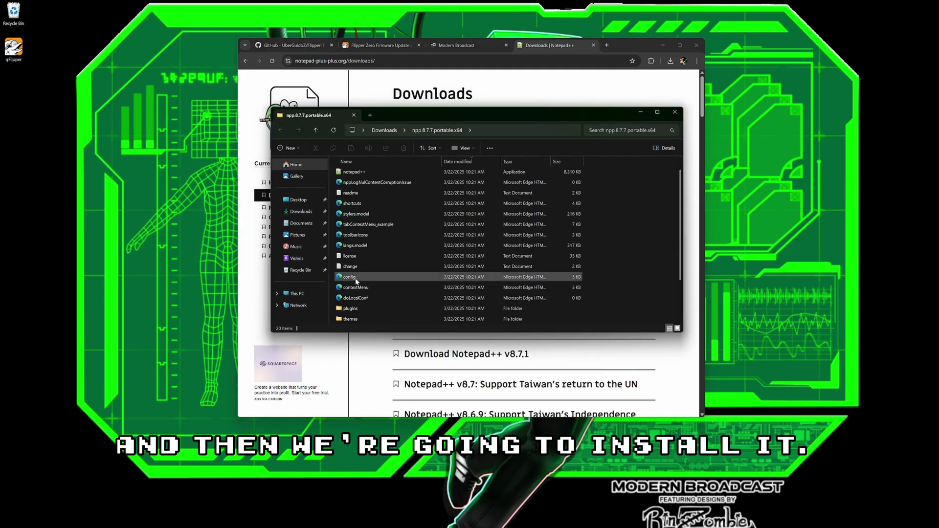
Launch notepad++.exe from the extracted npp.8.7.7.portable.x64 folder.
{"action": "double_click", "coordinate": [490, 184]}
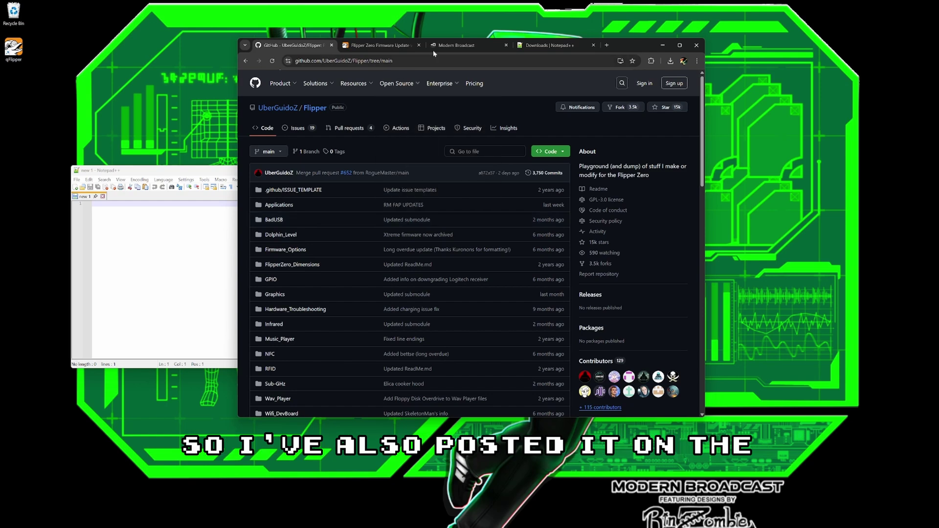
Open the DuckyScript Download product page from the Modern Broadcast shop catalogue.
{"action": "left_click", "coordinate": [459, 46]}
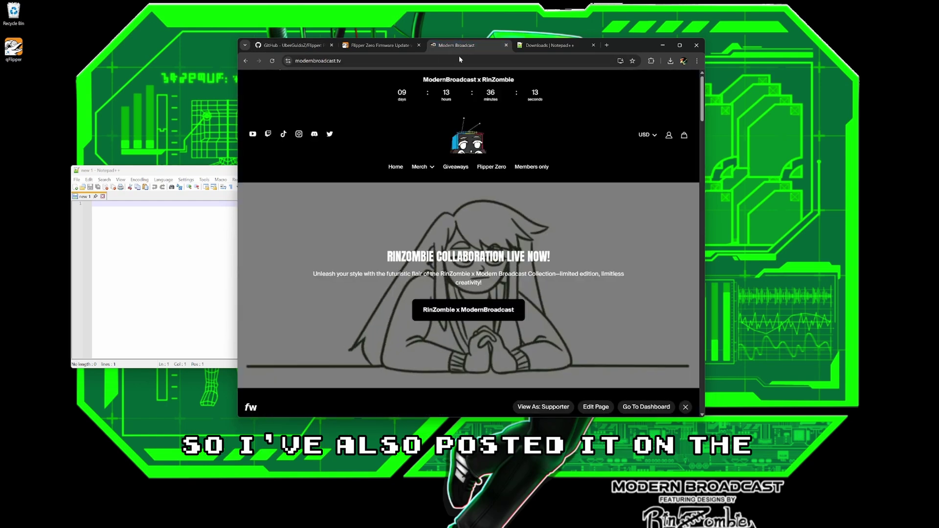
{"action": "left_click", "coordinate": [418, 167]}
{"action": "scroll", "coordinate": [419, 169], "scroll_direction": "down", "scroll_amount": 3}
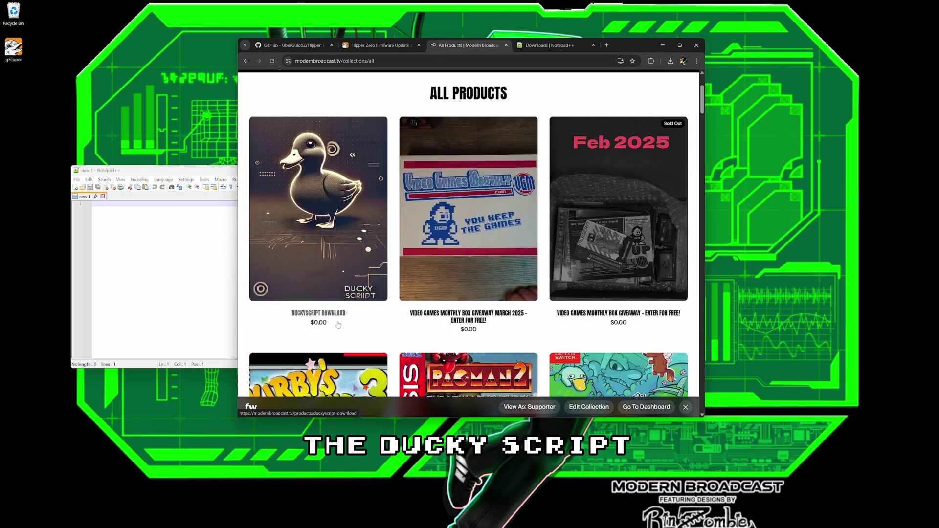
{"action": "left_click", "coordinate": [309, 236]}
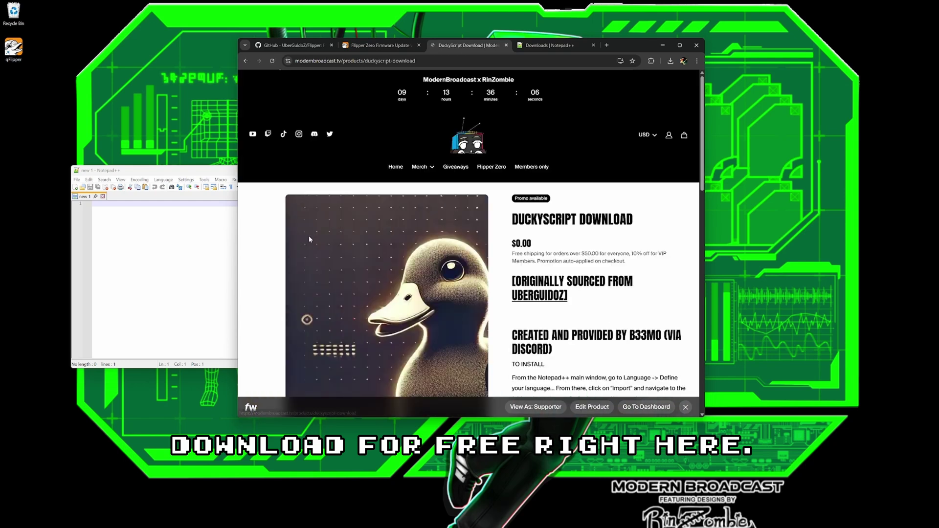
{"action": "scroll", "coordinate": [441, 243], "scroll_direction": "down", "scroll_amount": 2}
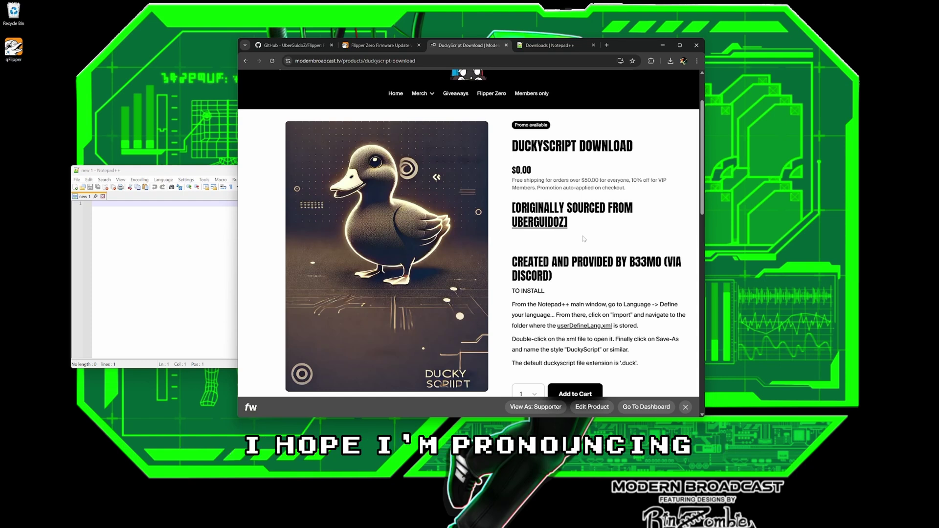
{"action": "scroll", "coordinate": [585, 239], "scroll_direction": "down", "scroll_amount": 1}
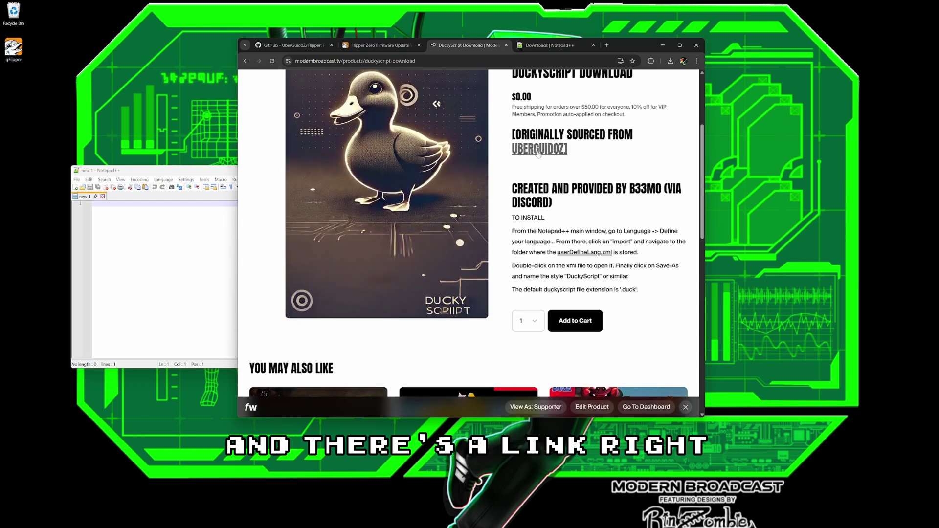
{"action": "scroll", "coordinate": [569, 232], "scroll_direction": "down", "scroll_amount": 1}
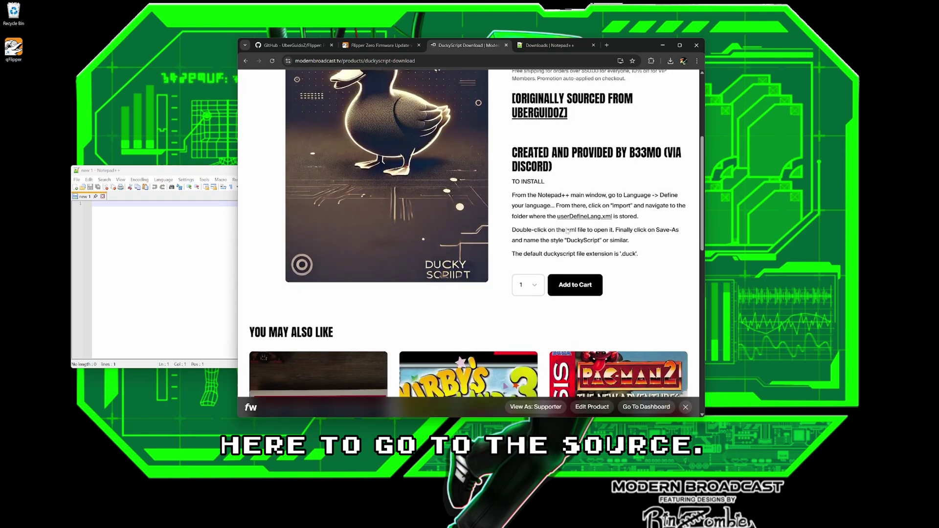
{"action": "scroll", "coordinate": [559, 227], "scroll_direction": "up", "scroll_amount": 3}
{"action": "scroll", "coordinate": [548, 220], "scroll_direction": "up", "scroll_amount": 2}
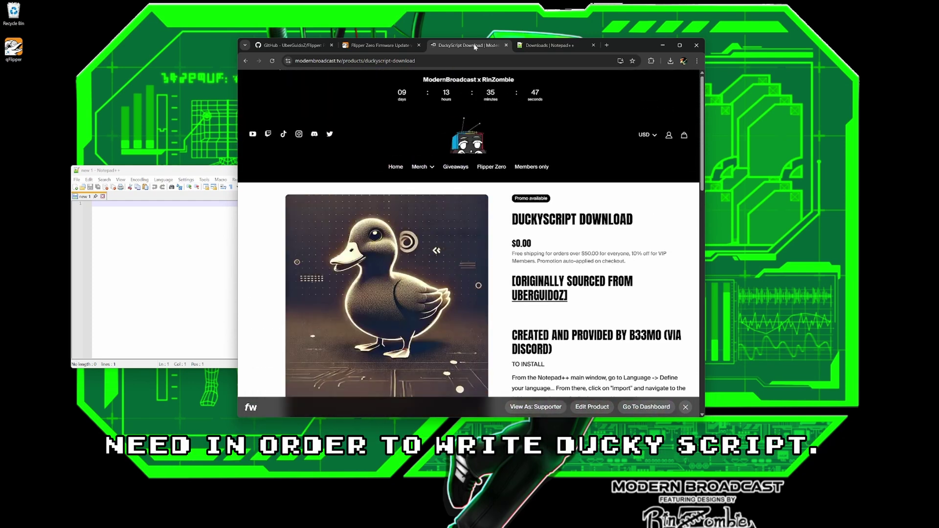
{"action": "scroll", "coordinate": [470, 242], "scroll_direction": "down", "scroll_amount": 1}
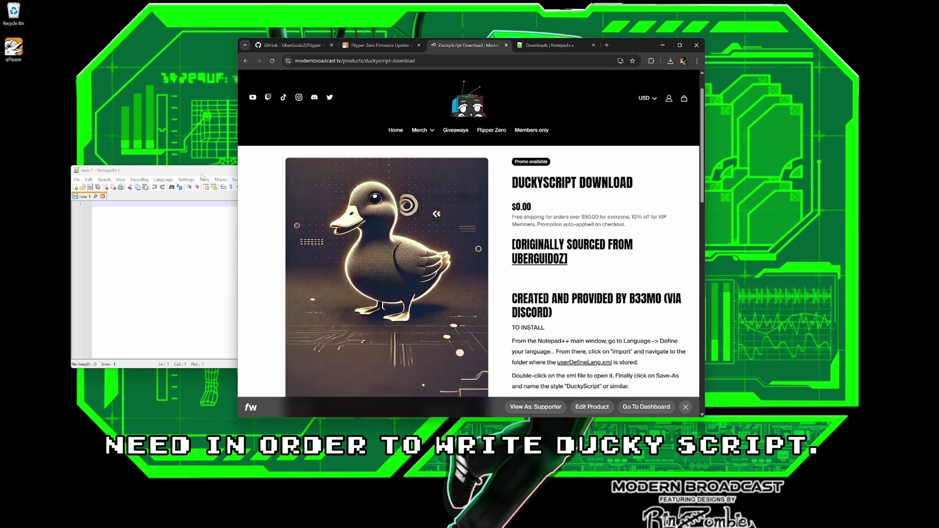
Return Chrome to the UberGuidoZ repository, minimise it, and open Notepad++'s Language menu.
{"action": "left_click", "coordinate": [286, 45]}
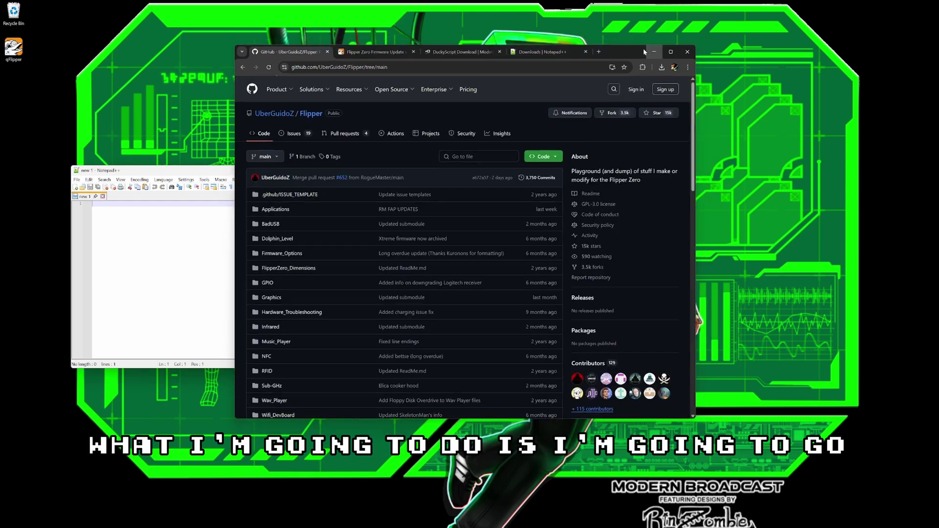
{"action": "left_click", "coordinate": [623, 75]}
{"action": "left_click", "coordinate": [163, 180]}
{"action": "mouse_move", "coordinate": [188, 391]}
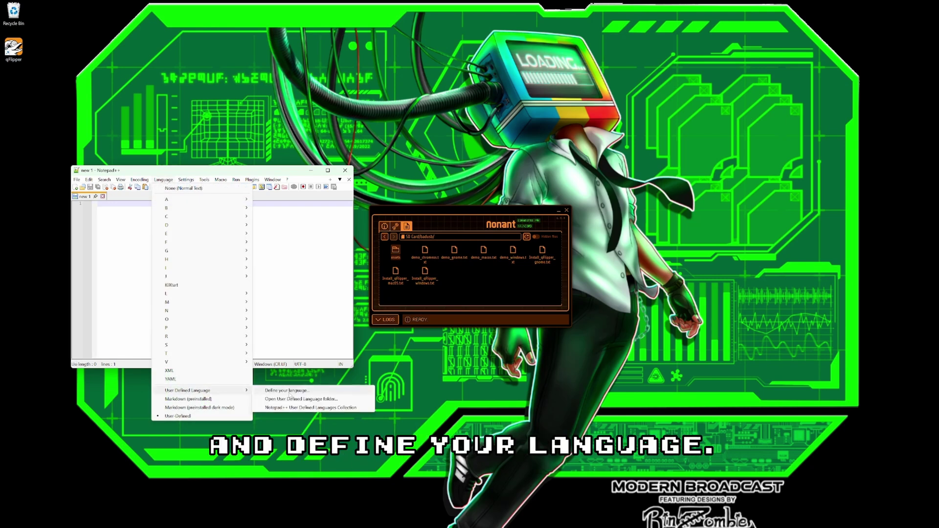
Import the DuckyScript XML via User Defined Language, then close the panel.
{"action": "left_click", "coordinate": [306, 391]}
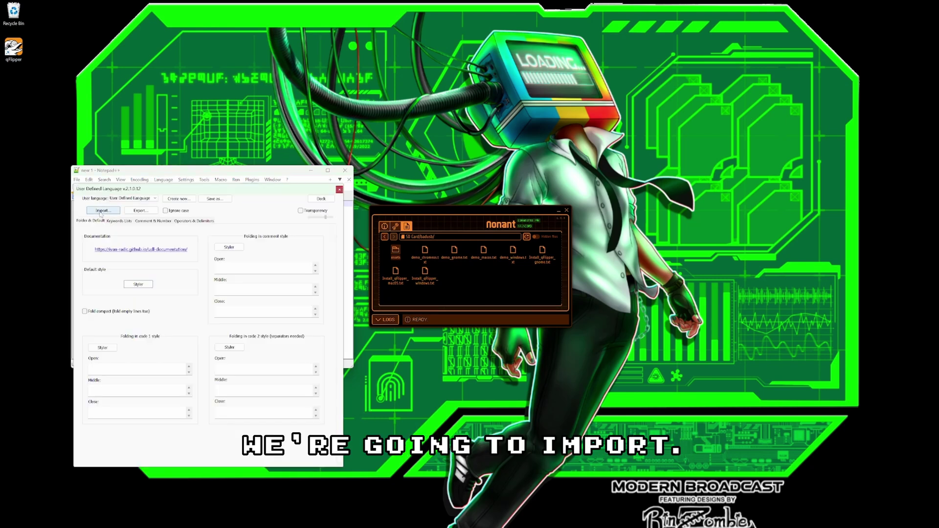
{"action": "left_click", "coordinate": [101, 216]}
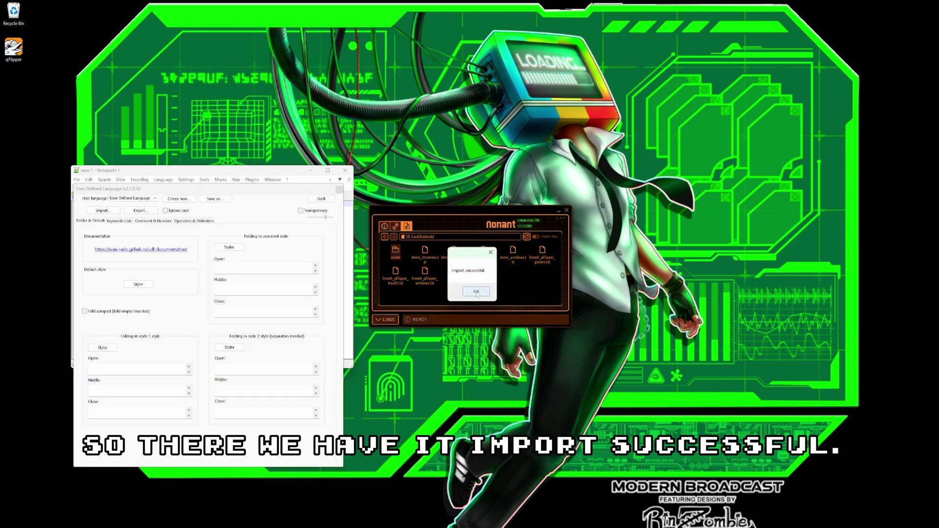
{"action": "left_click", "coordinate": [477, 292]}
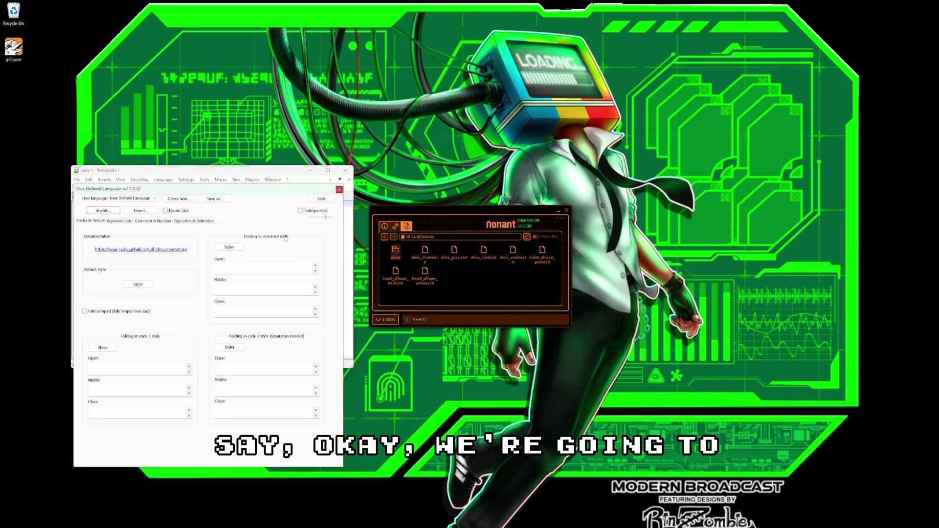
{"action": "left_click", "coordinate": [177, 199]}
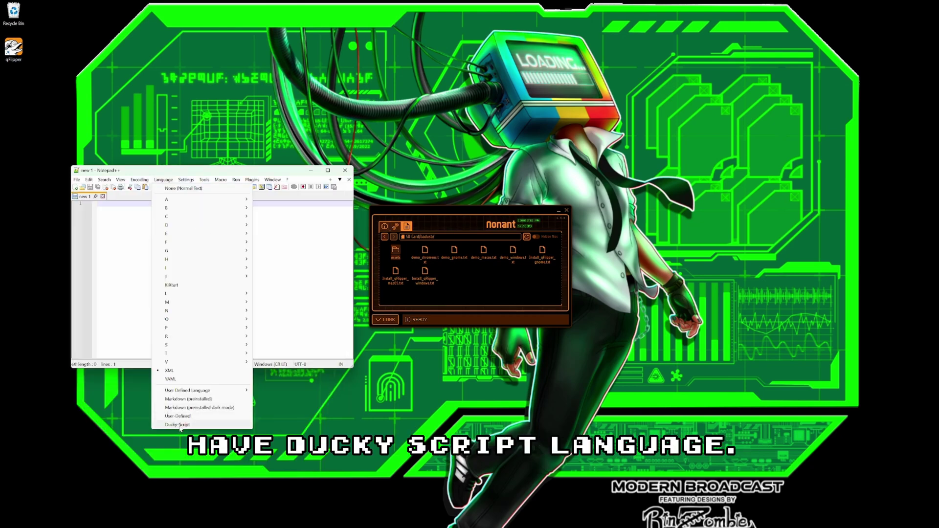
Set the document language to DuckyScript and type DELAY 1000, GUI r, DELAY 500.
{"action": "left_click", "coordinate": [178, 424]}
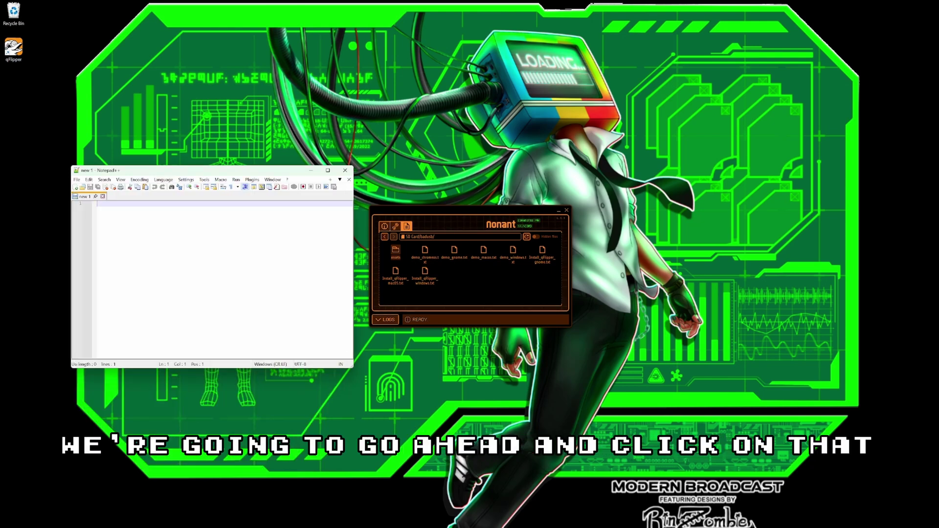
{"action": "left_click_drag", "start_coordinate": [182, 170], "coordinate": [433, 162]}
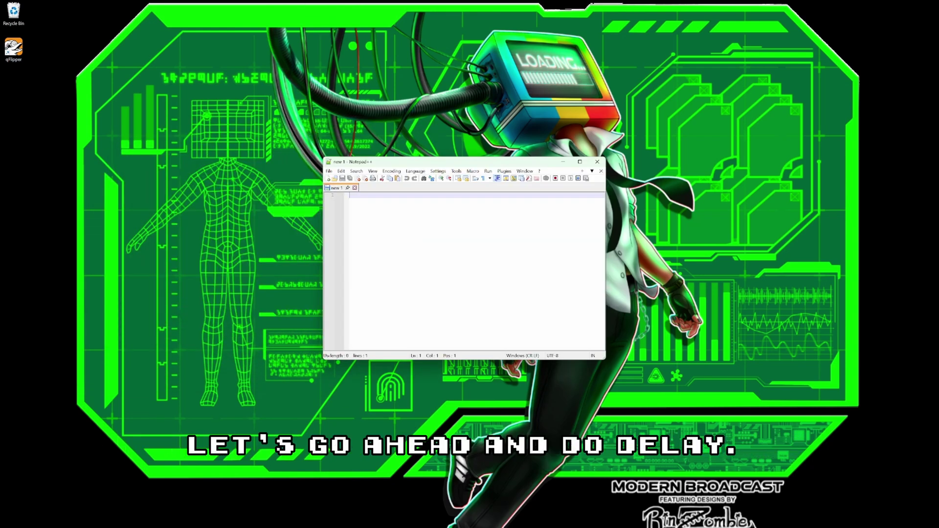
{"action": "type", "text": "DELAY"}
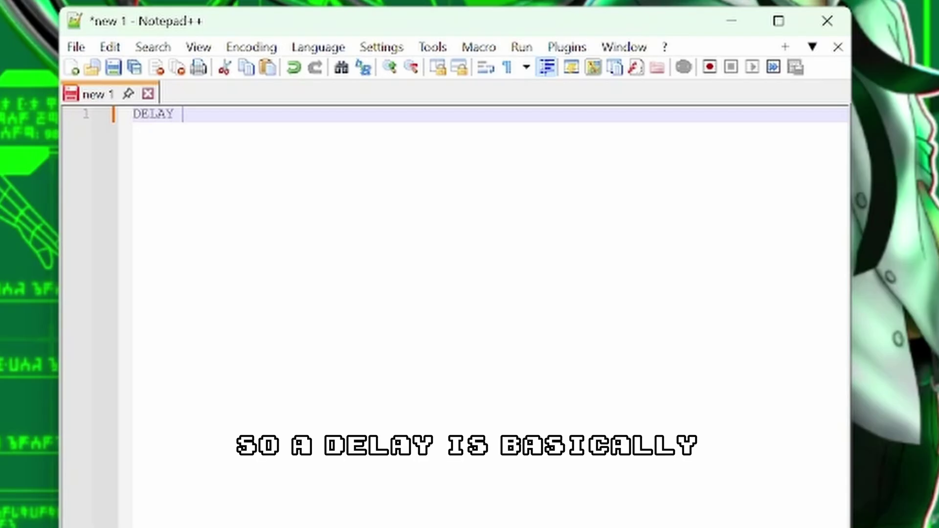
{"action": "type", "text": "1000"}
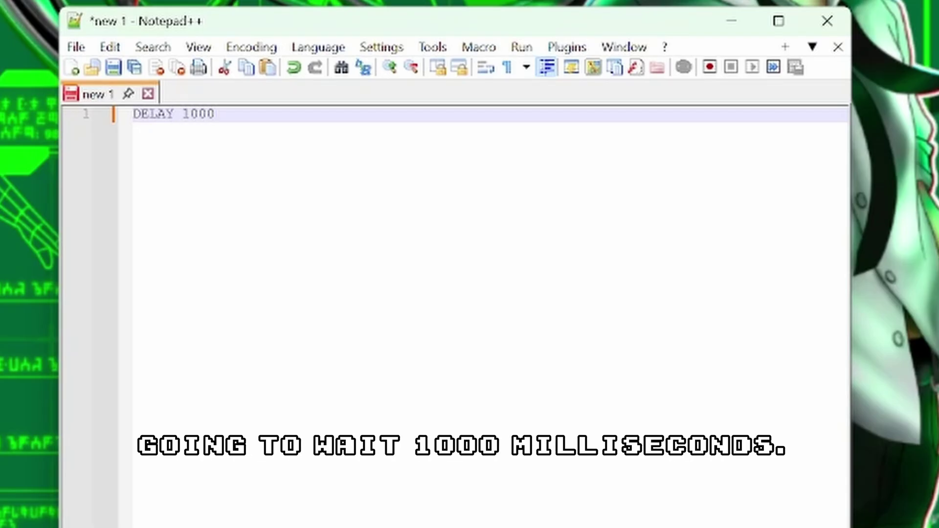
{"action": "key", "text": "Return"}
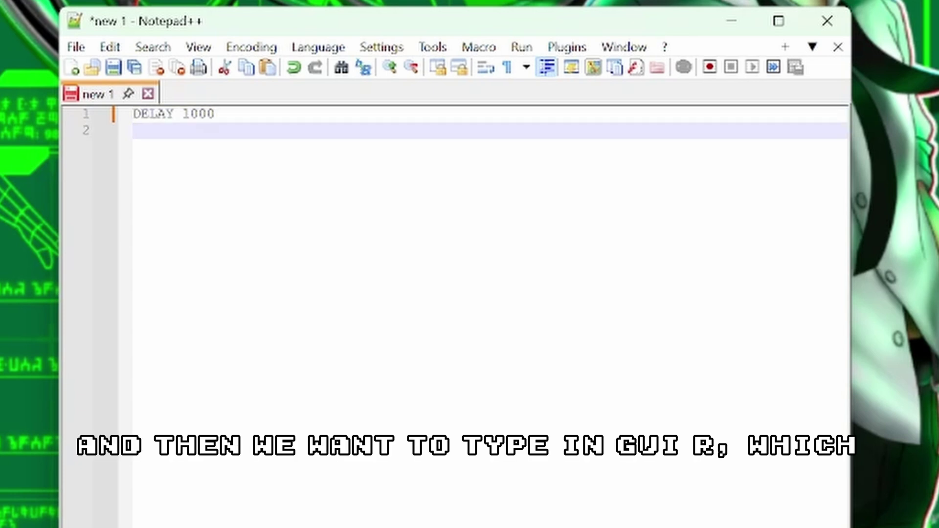
{"action": "type", "text": "GUI"}
{"action": "type", "text": " r"}
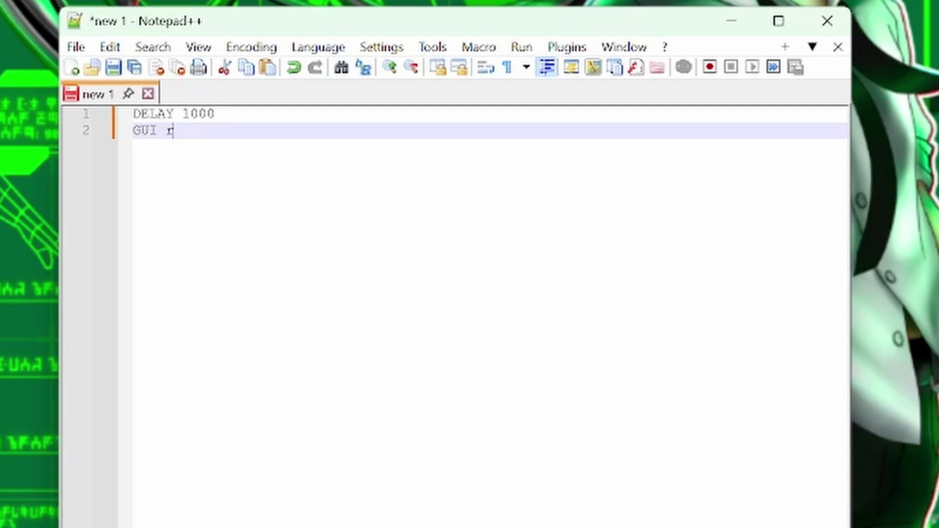
{"action": "key", "text": "Return"}
{"action": "type", "text": "D"}
{"action": "key", "text": "Return"}
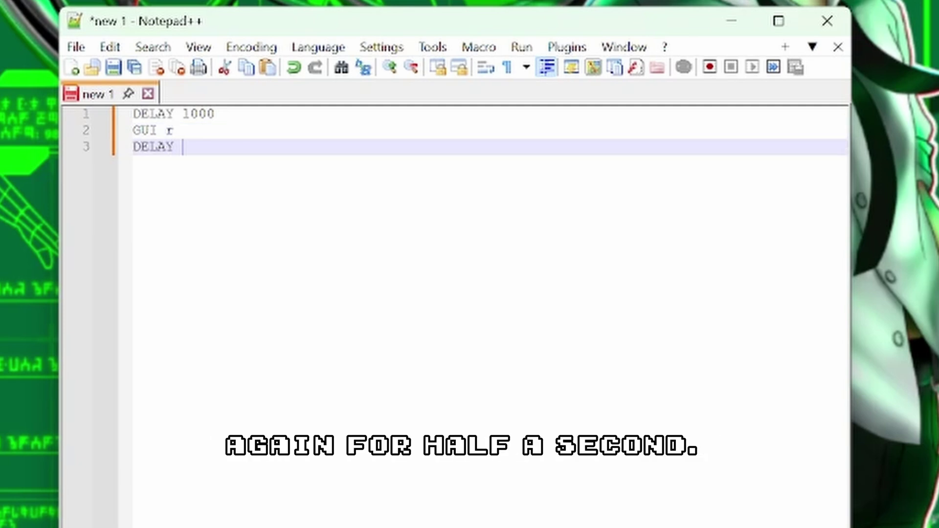
{"action": "type", "text": "500"}
Add STRING notepad, ENTER, DELAY 500, the STRING message line and a final ENTER.
{"action": "key", "text": "Return"}
{"action": "type", "text": "St"}
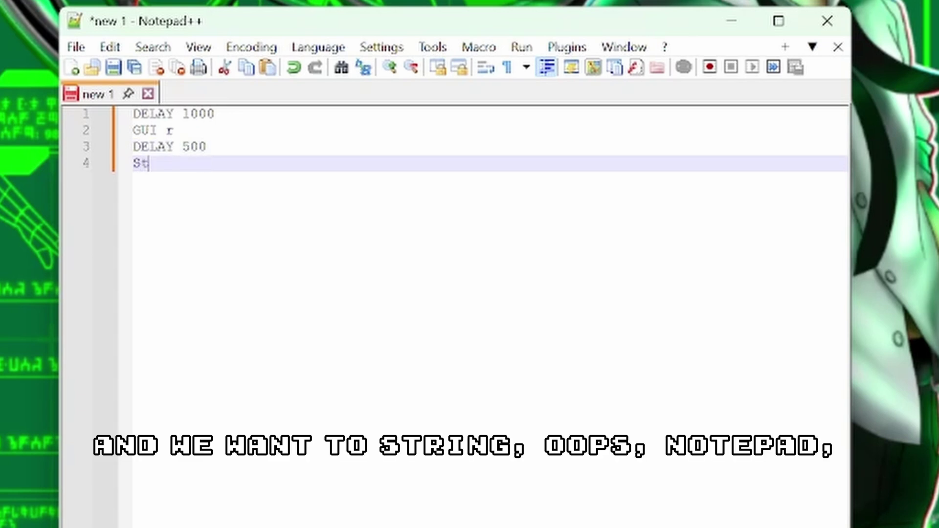
{"action": "type", "text": "ring"}
{"action": "key", "text": "BackSpace"}
{"action": "key", "text": "BackSpace"}
{"action": "key", "text": "BackSpace"}
{"action": "key", "text": "BackSpace"}
{"action": "key", "text": "BackSpace"}
{"action": "type", "text": "TRING notepad"}
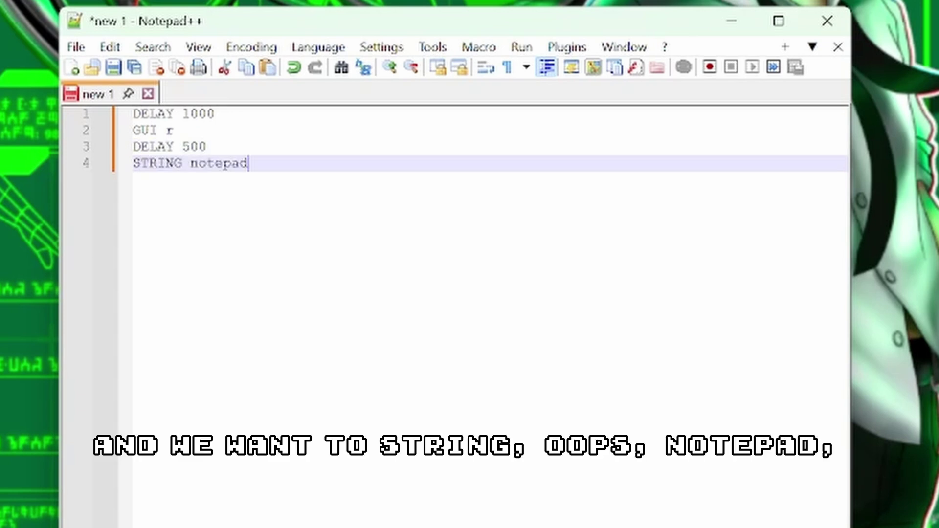
{"action": "key", "text": "Return"}
{"action": "type", "text": "ENTER"}
{"action": "key", "text": "Return"}
{"action": "type", "text": "DELAY "}
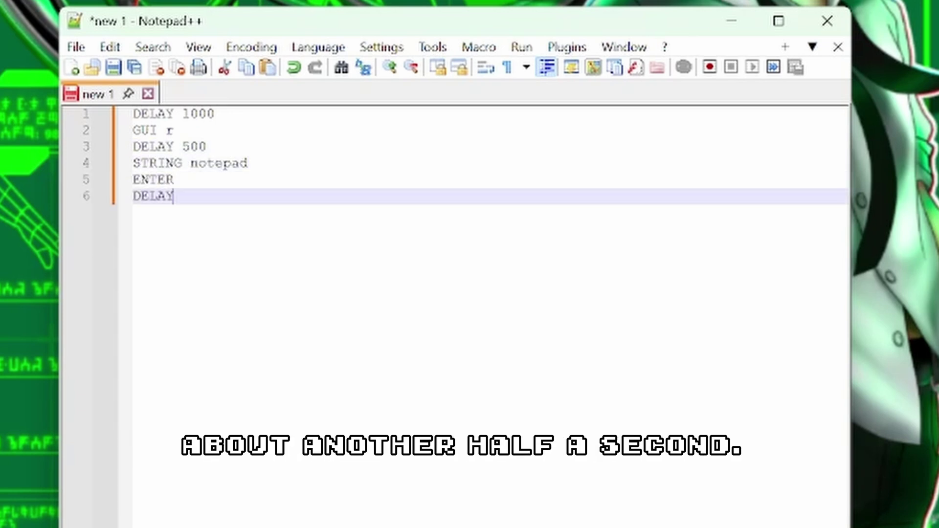
{"action": "type", "text": "500"}
{"action": "key", "text": "Return"}
{"action": "type", "text": "S"}
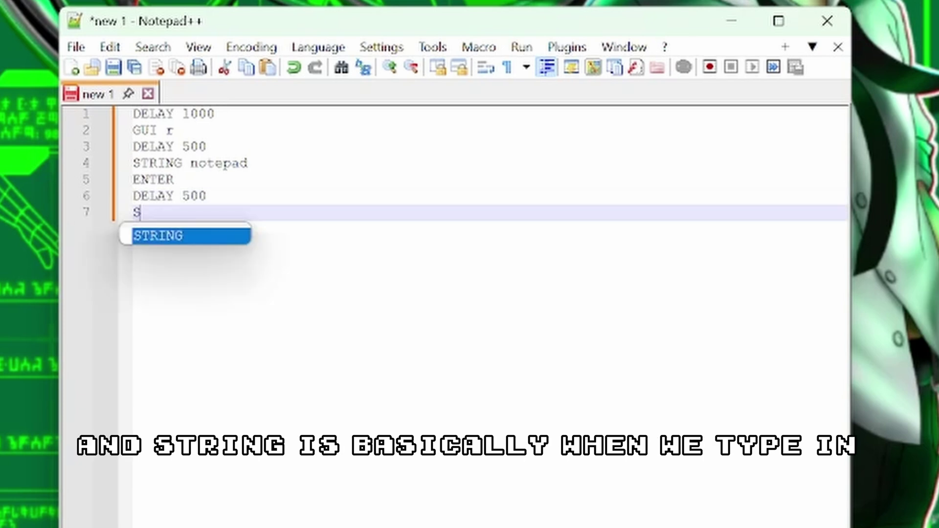
{"action": "type", "text": "t"}
{"action": "key", "text": "BackSpace"}
{"action": "type", "text": "TRIN"}
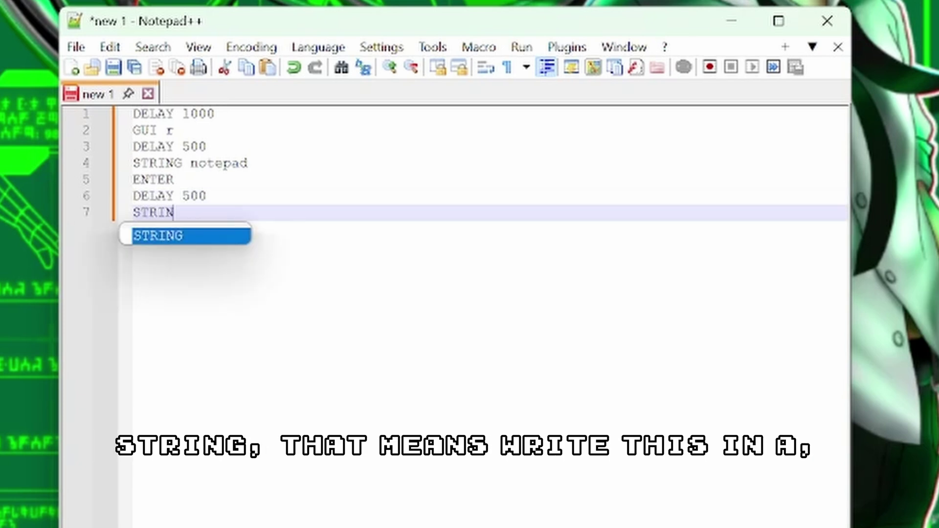
{"action": "type", "text": "G"}
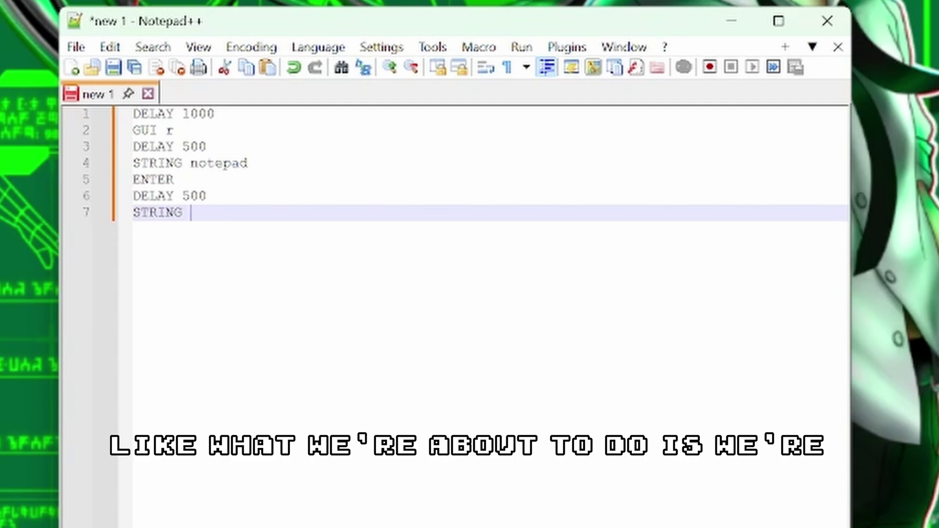
{"action": "type", "text": "Hello and Welcome to Modern Broadcast"}
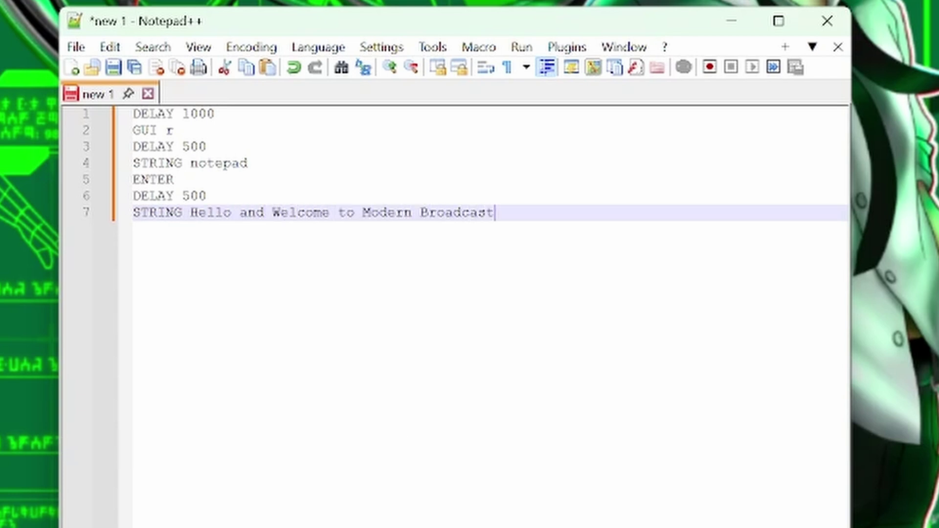
{"action": "type", "text": ", Don't forget to like and Subscribe!"}
{"action": "key", "text": "Return"}
{"action": "type", "text": "Enter"}
{"action": "key", "text": "Return"}
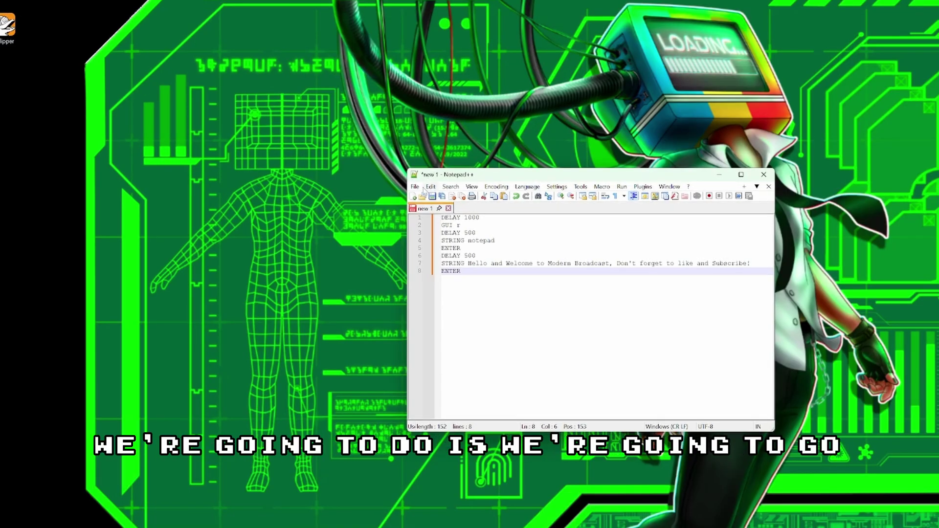
Save the script to the Desktop as MB_Message.txt with All types selected.
{"action": "left_click", "coordinate": [415, 186]}
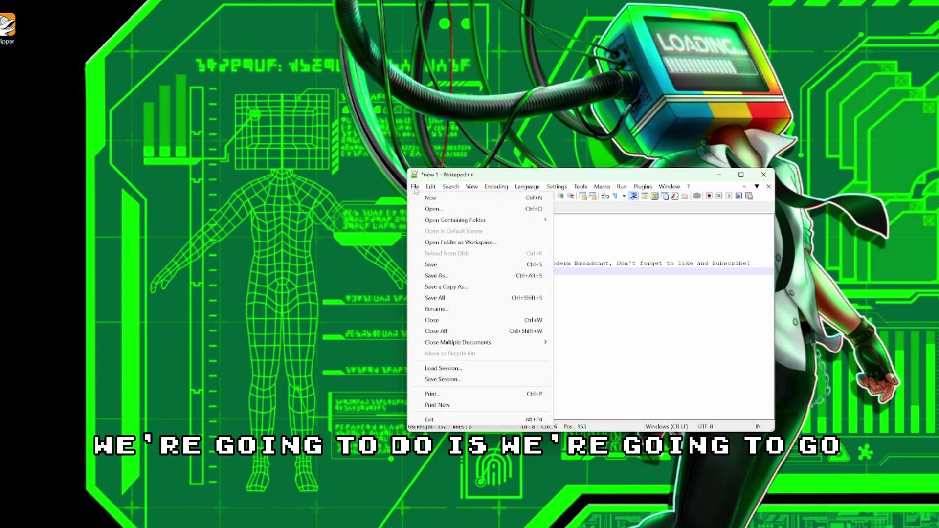
{"action": "left_click", "coordinate": [441, 276]}
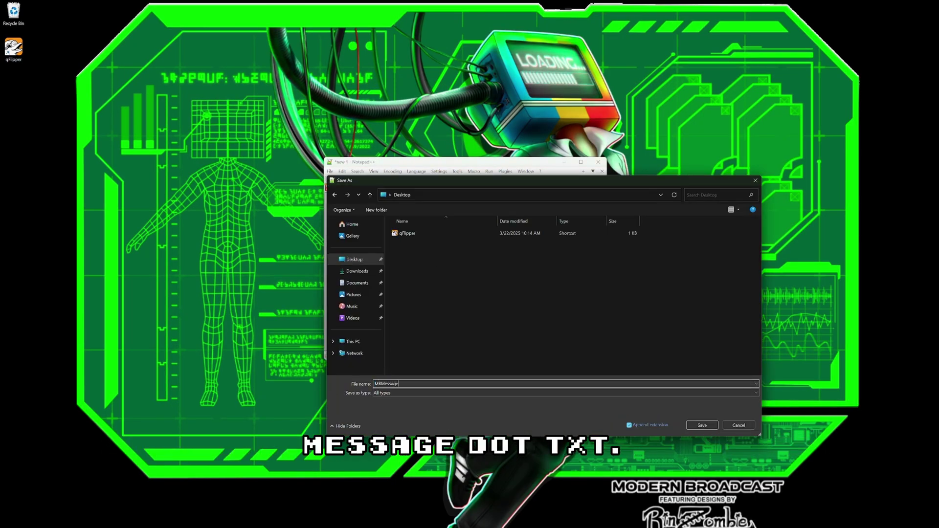
{"action": "type", "text": "MB_Message.txt"}
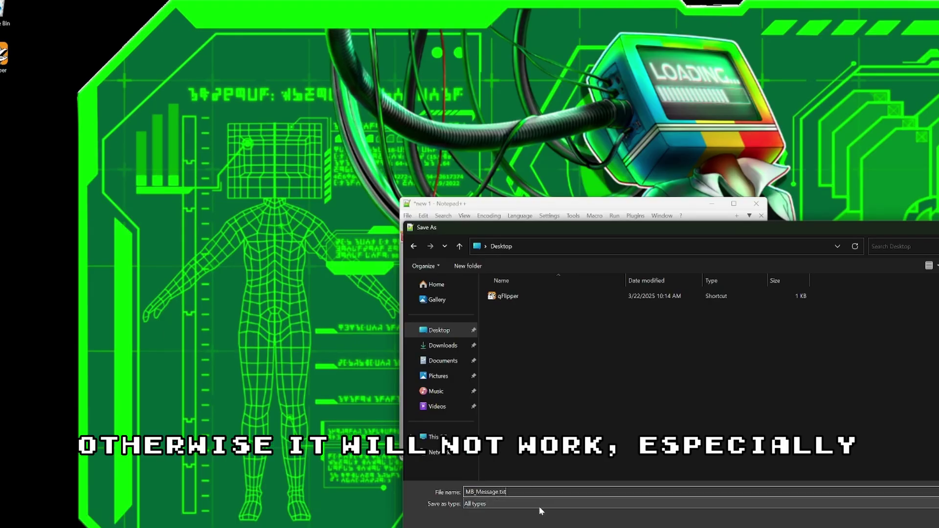
{"action": "left_click", "coordinate": [538, 503]}
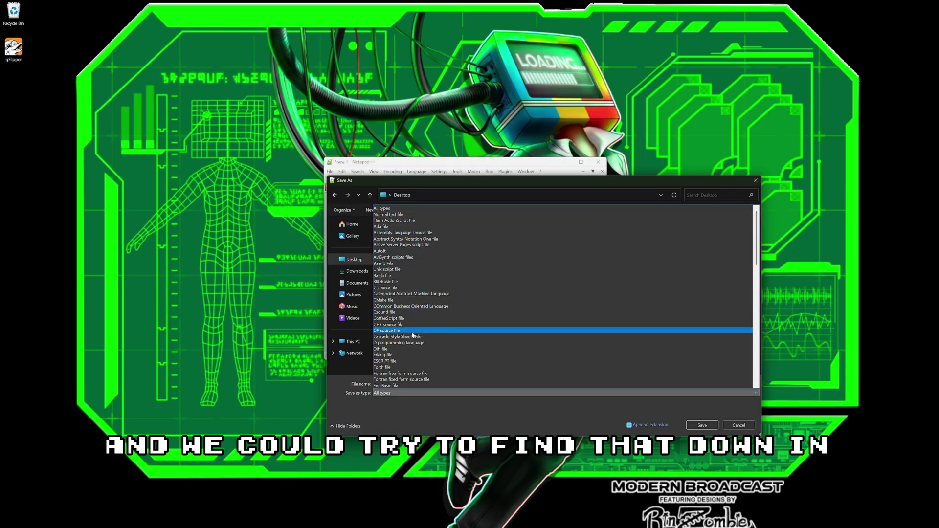
{"action": "scroll", "coordinate": [415, 338], "scroll_direction": "down", "scroll_amount": 3}
{"action": "scroll", "coordinate": [414, 361], "scroll_direction": "down", "scroll_amount": 5}
{"action": "left_click", "coordinate": [382, 393]}
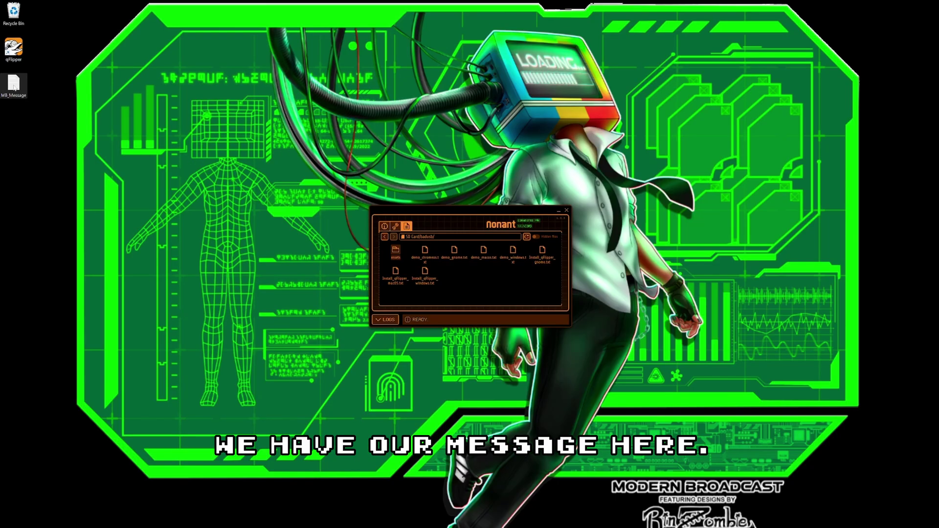
Copy MB_Message.txt into the badusb folder and bring up the Flipper's main menu.
{"action": "mouse_move", "coordinate": [13, 85]}
{"action": "left_mouse_down"}
{"action": "mouse_move", "coordinate": [96, 111]}
{"action": "mouse_move", "coordinate": [460, 283]}
{"action": "left_mouse_up"}
{"action": "left_click", "coordinate": [384, 226]}
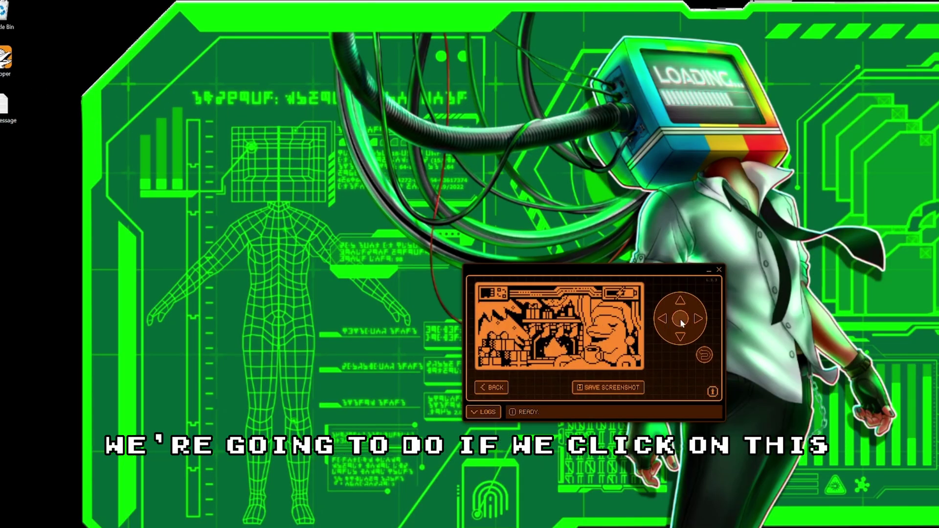
{"action": "left_click", "coordinate": [680, 320]}
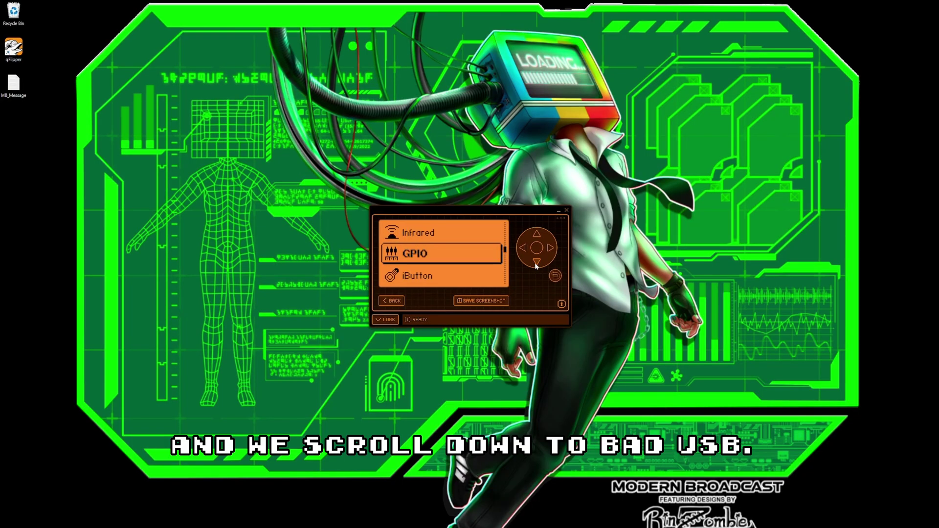
Move to Bad USB on the Flipper, try launching it, then close qFlipper.
{"action": "left_click", "coordinate": [536, 265]}
{"action": "left_click", "coordinate": [538, 249]}
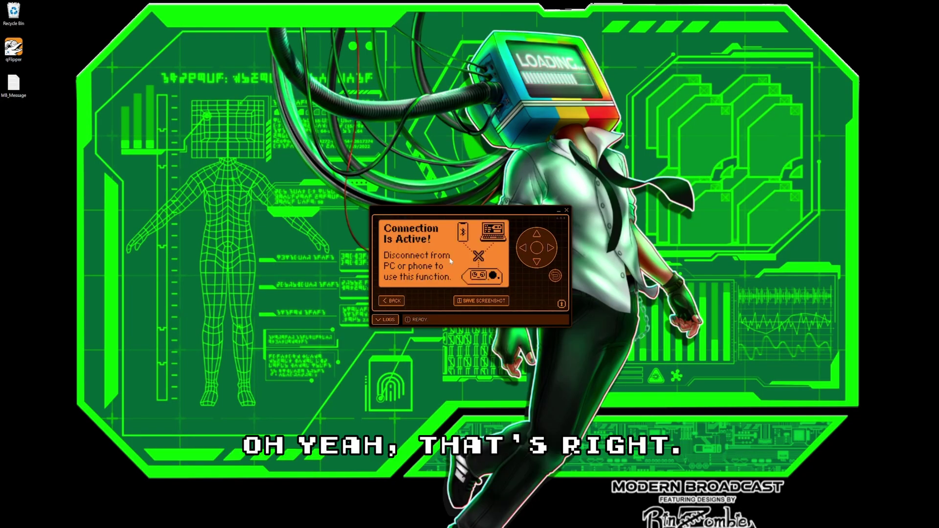
{"action": "left_click", "coordinate": [555, 276]}
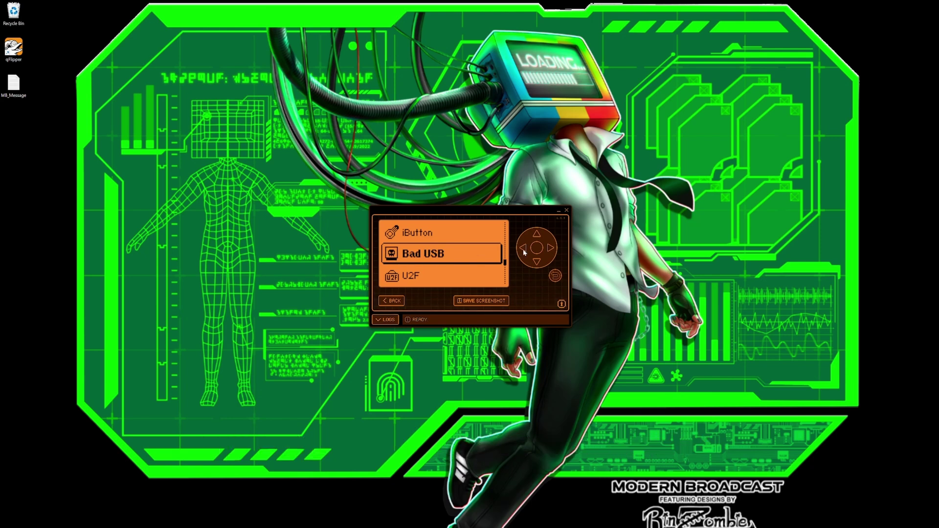
{"action": "left_click", "coordinate": [566, 212]}
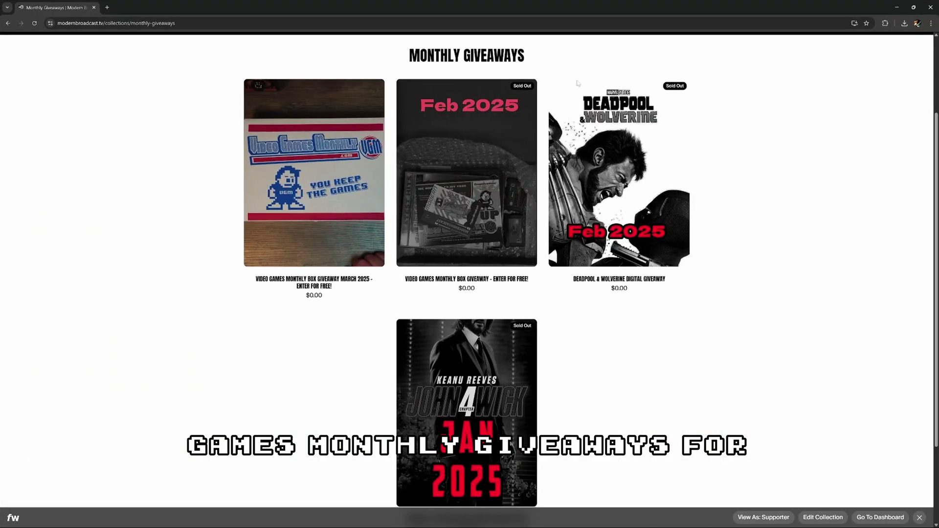
{"action": "scroll", "coordinate": [747, 346], "scroll_direction": "up", "scroll_amount": 2}
{"action": "scroll", "coordinate": [441, 293], "scroll_direction": "up", "scroll_amount": 2}
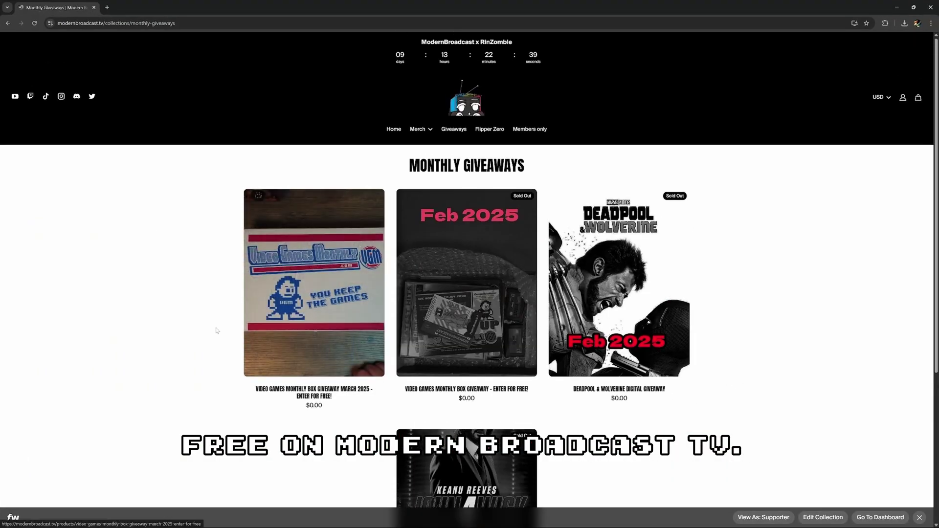